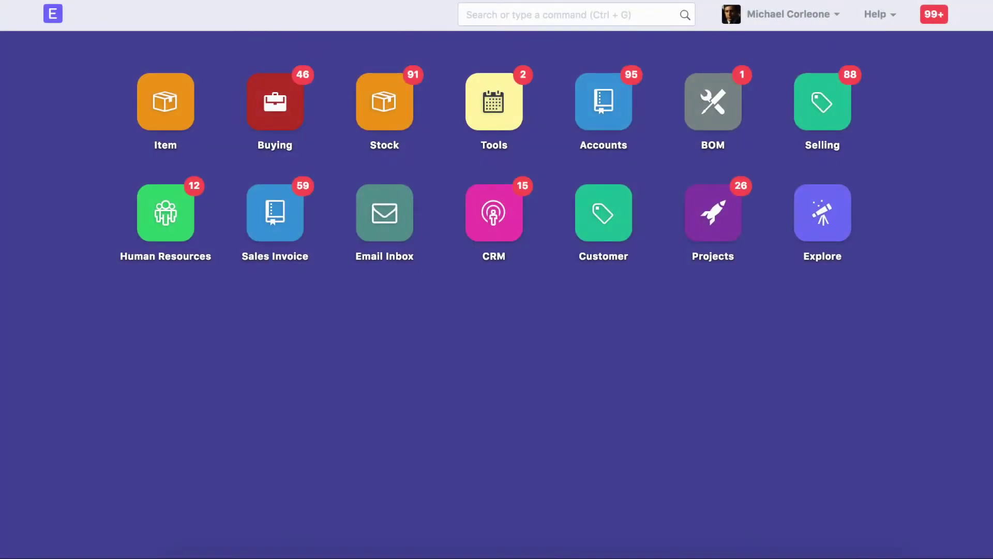
Step: Start a new Employee Advance and choose the target employee
click(577, 15)
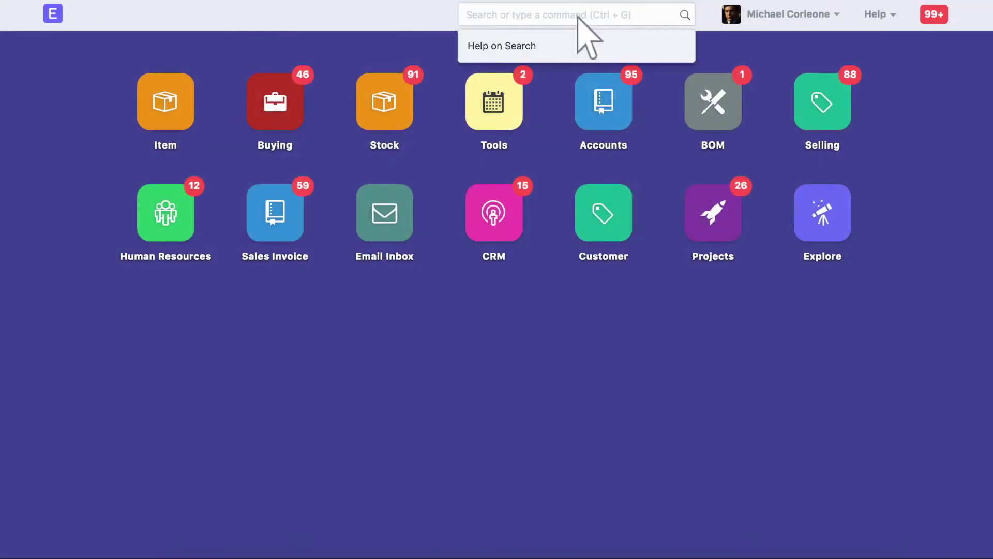
text(new employee adv)
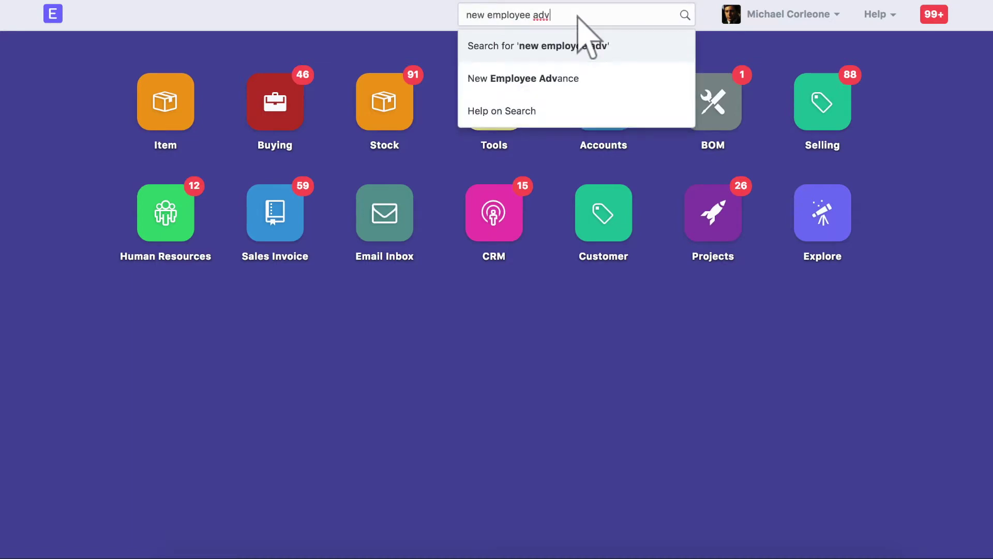
click(578, 78)
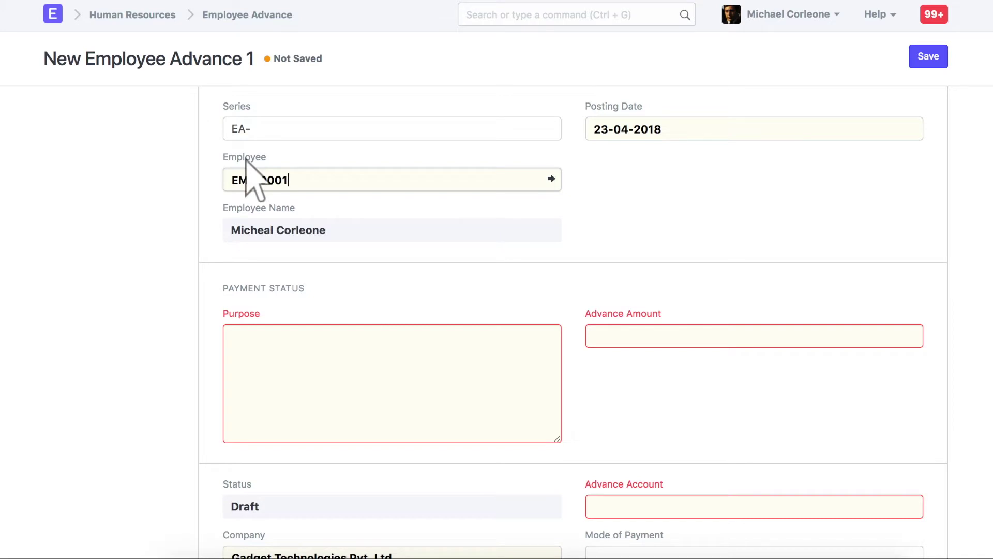
triple_click(393, 180)
text(jane)
scroll(393, 180, down, 1)
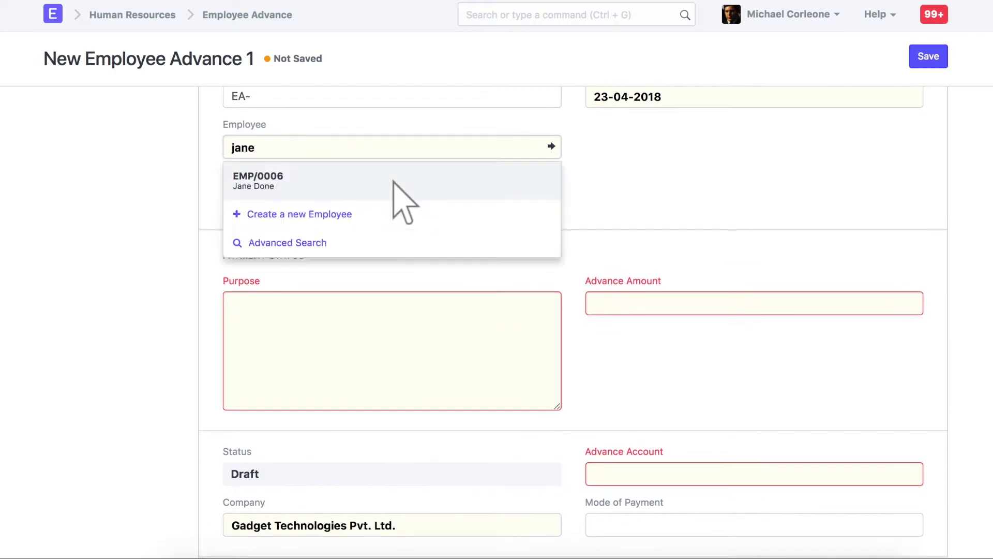
click(393, 181)
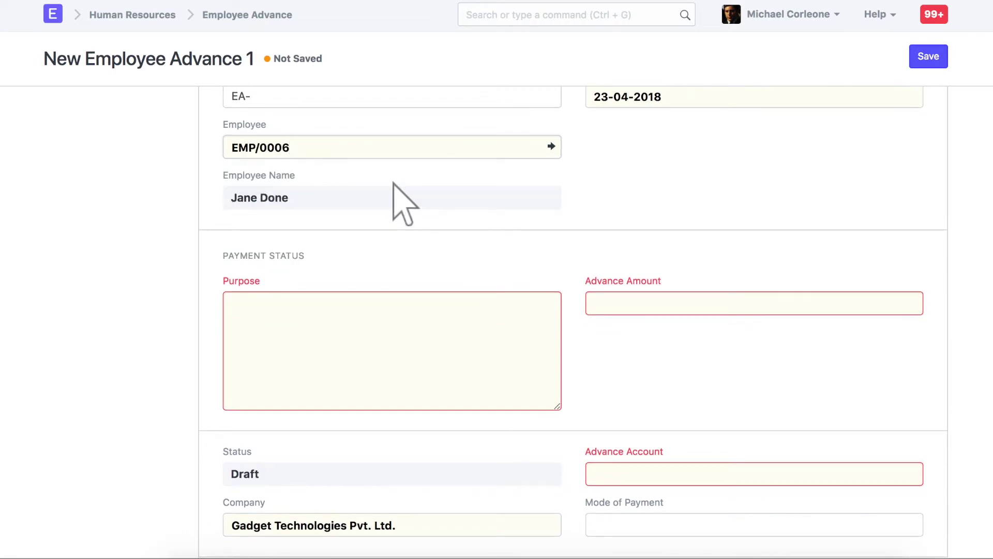
Step: Enter purpose 'Conveyance for travel to Delhi' and advance amount 10000
click(393, 352)
text(Conveyance for trave)
scroll(393, 351, down, 1)
text(l to Delhi)
click(756, 259)
text(10000)
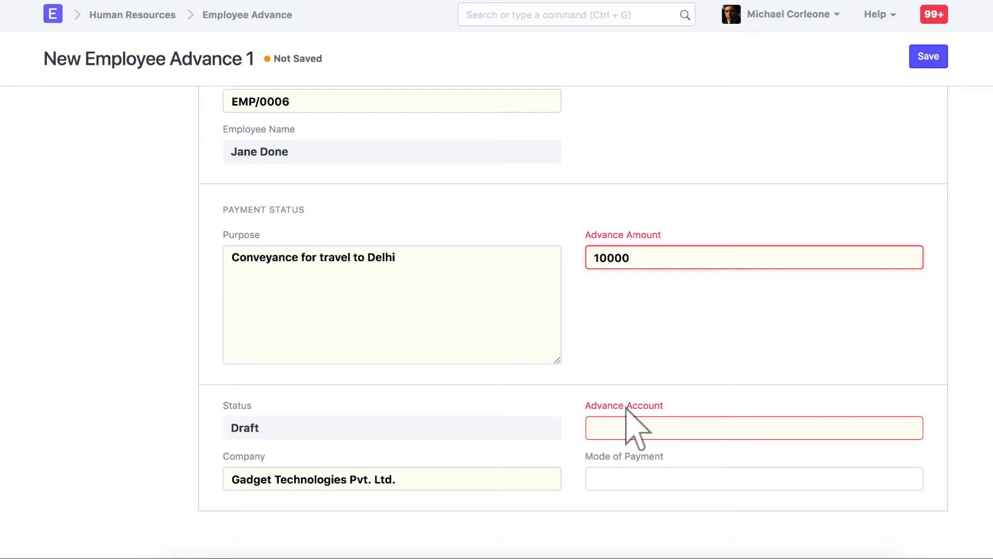
Step: Set advance account Employee Advance - GTPL and mode of payment Wire Transfer, then save
click(756, 429)
text(Employee Advance)
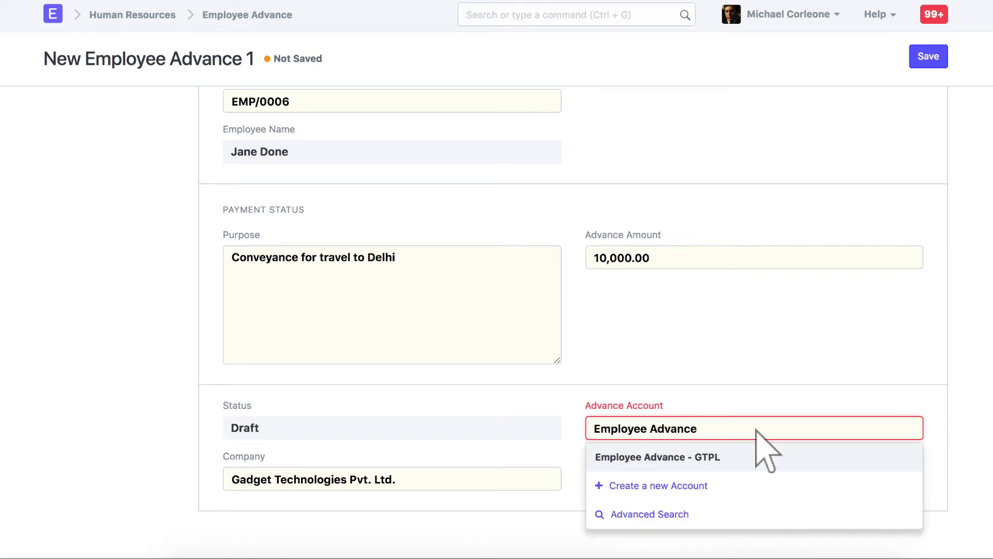
click(756, 458)
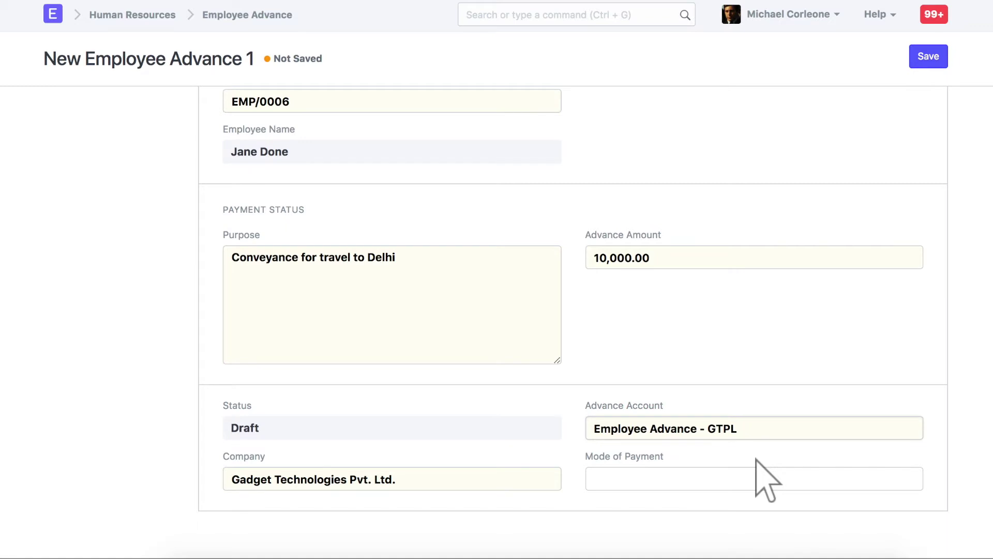
click(756, 480)
text(wire)
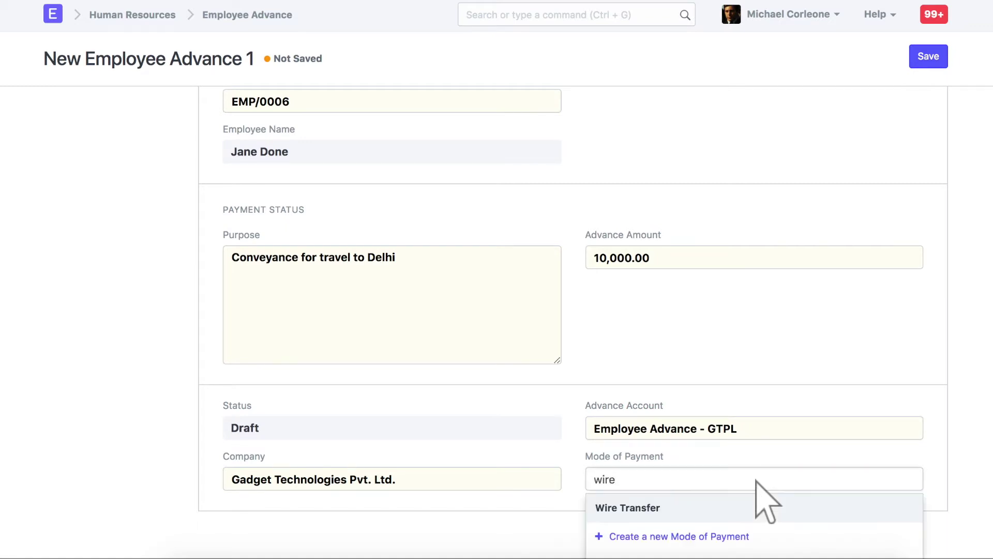
click(756, 507)
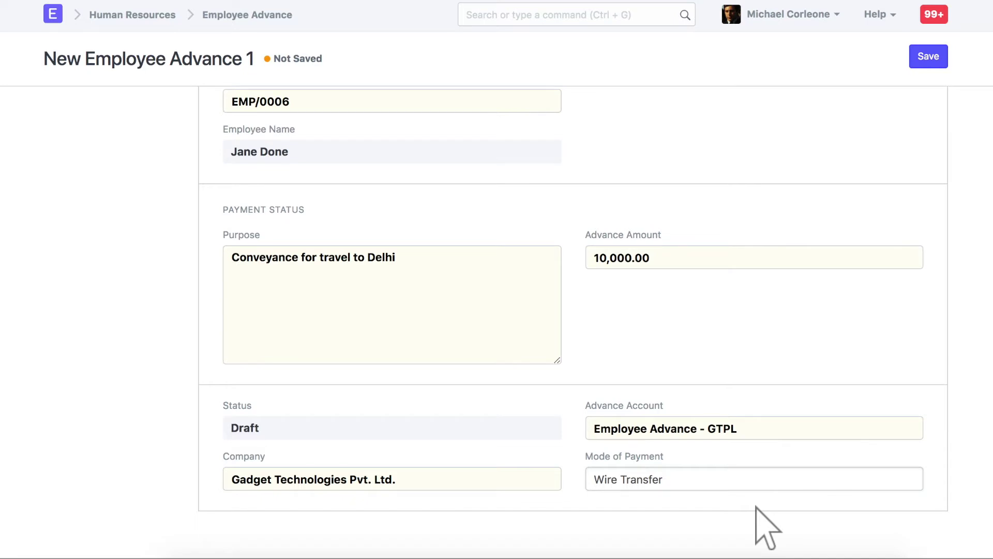
click(928, 56)
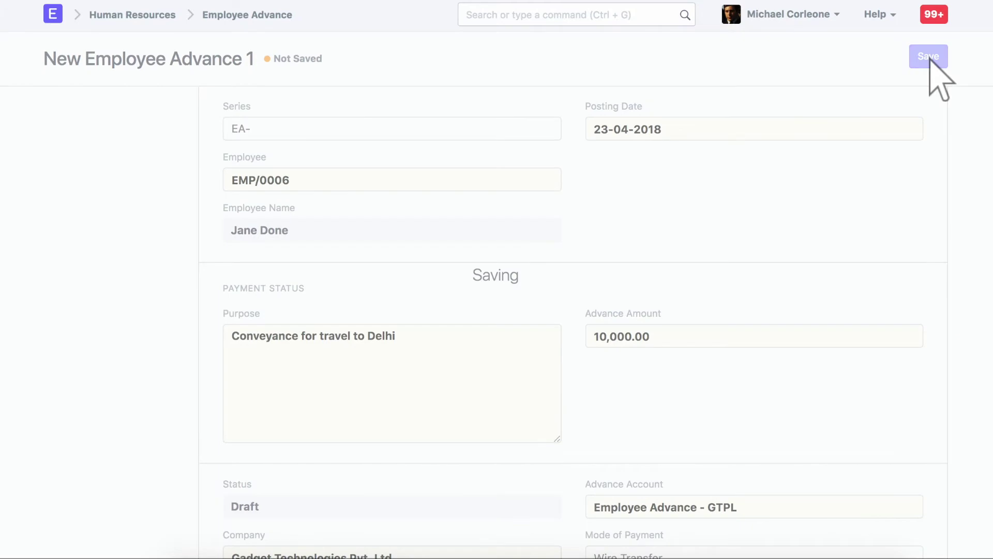
Step: Submit advance EA-00005 and create a Payment Entry against it
click(927, 58)
click(703, 40)
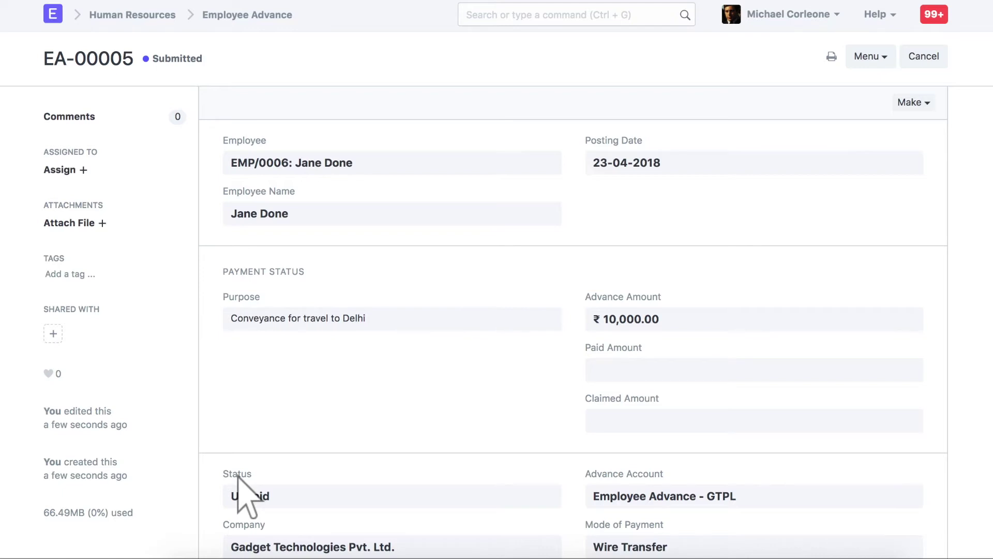
click(914, 102)
click(856, 135)
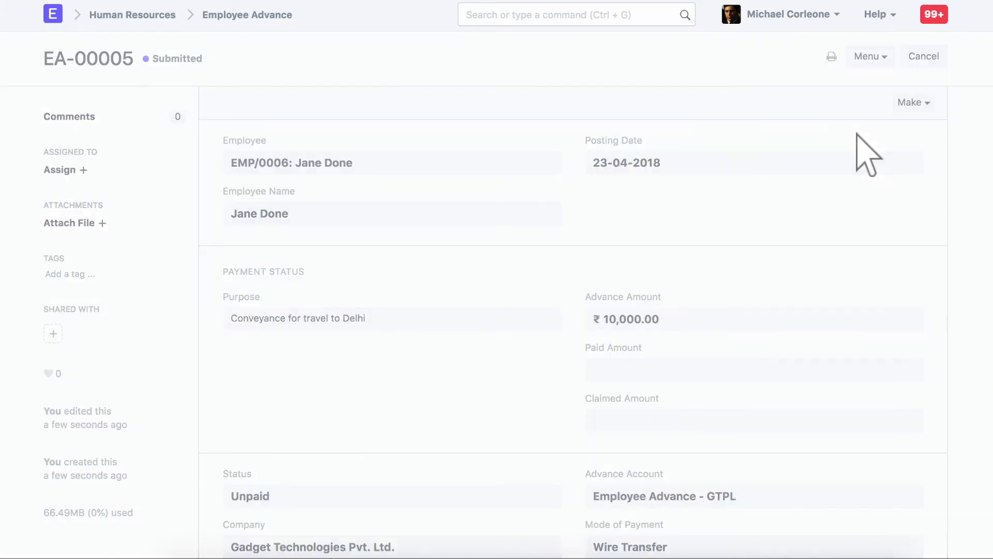
scroll(858, 155, down, 4)
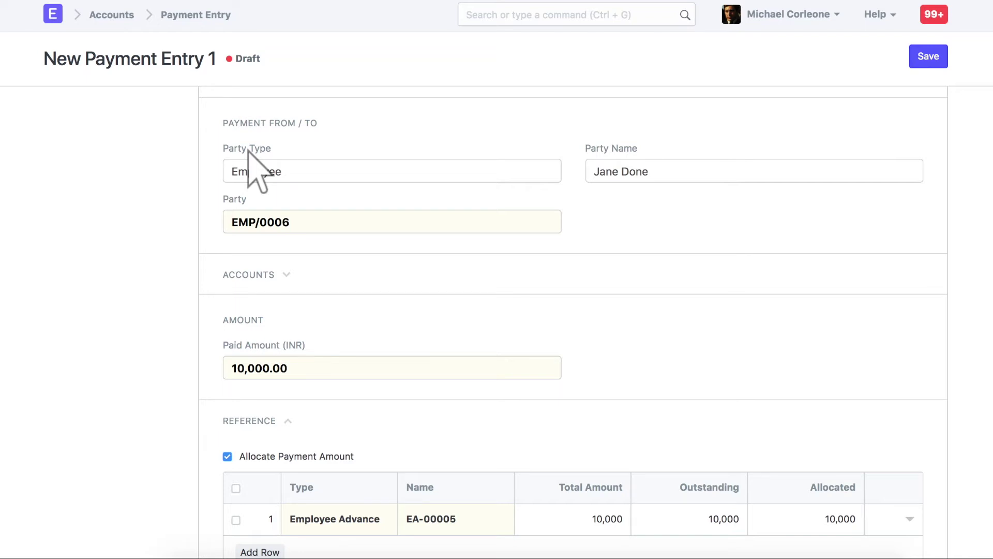
Step: Check the payment moves 10,000.00 INR from Corporation Bank - GTPL to Employee Advance - GTPL for EA-00005
click(580, 274)
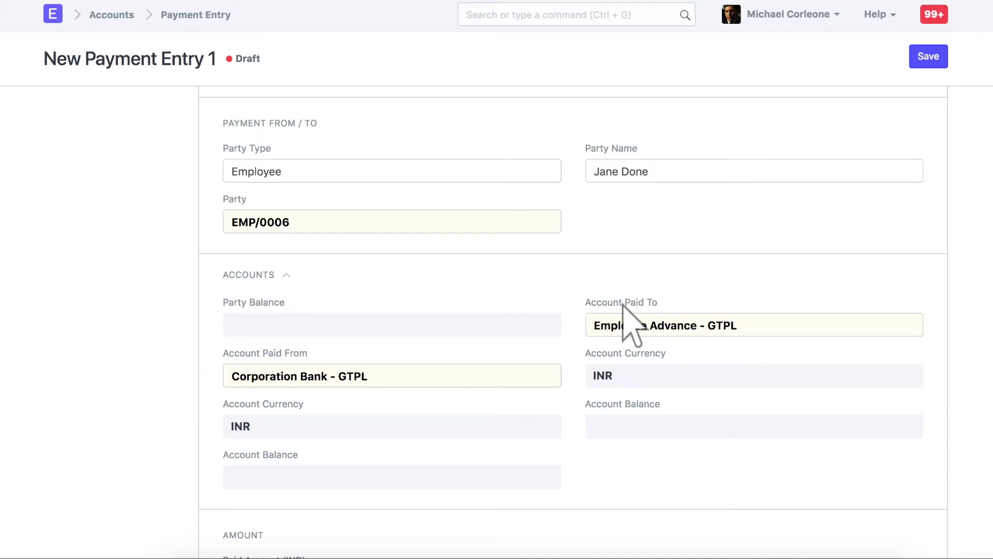
scroll(266, 517, down, 2)
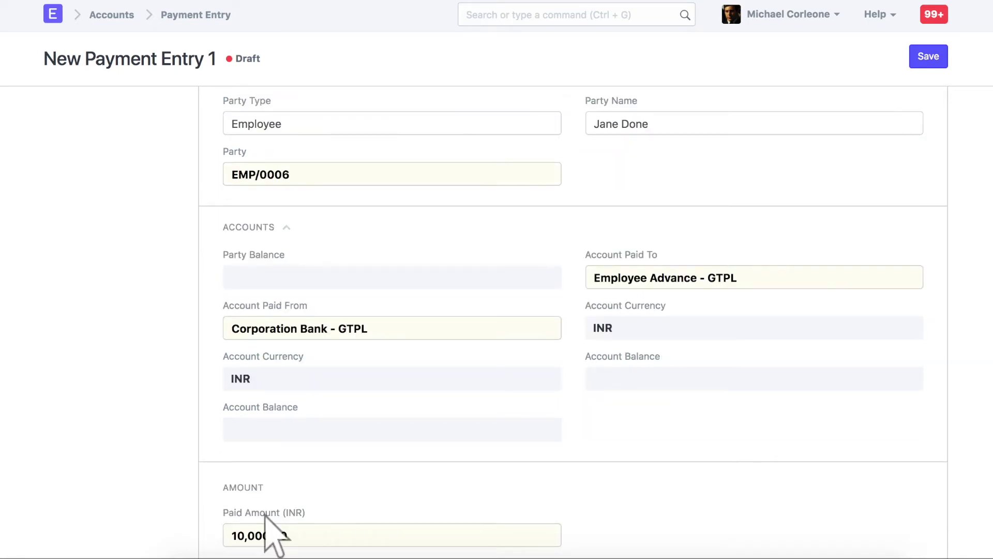
scroll(265, 516, down, 10)
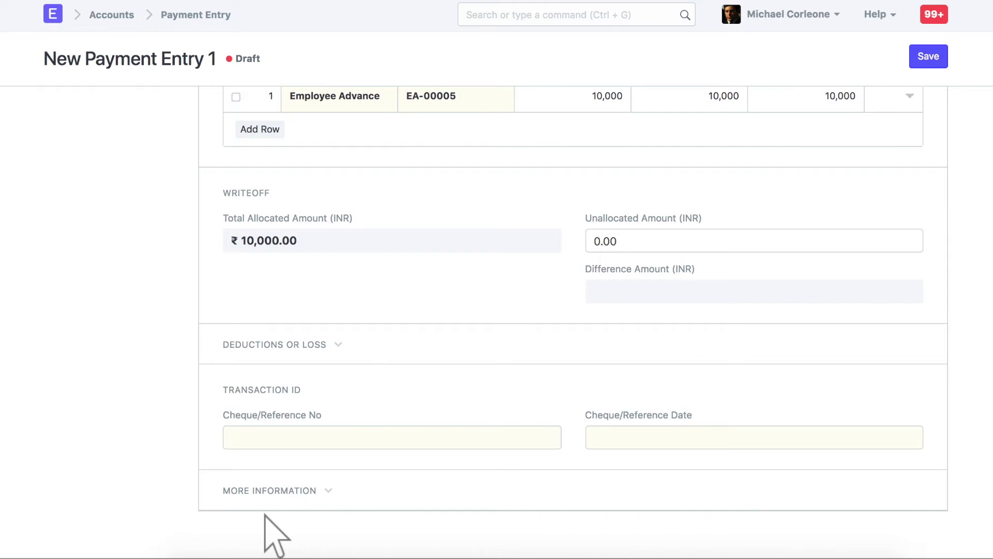
Step: Enter cheque reference MHG64688 with reference date 23-04-2018
click(393, 438)
text(MHG64688)
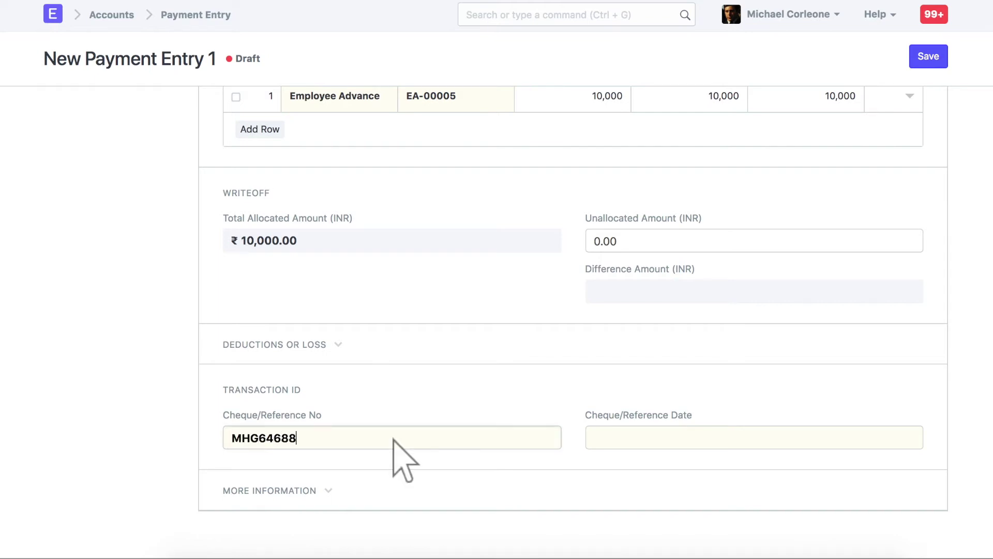
click(755, 438)
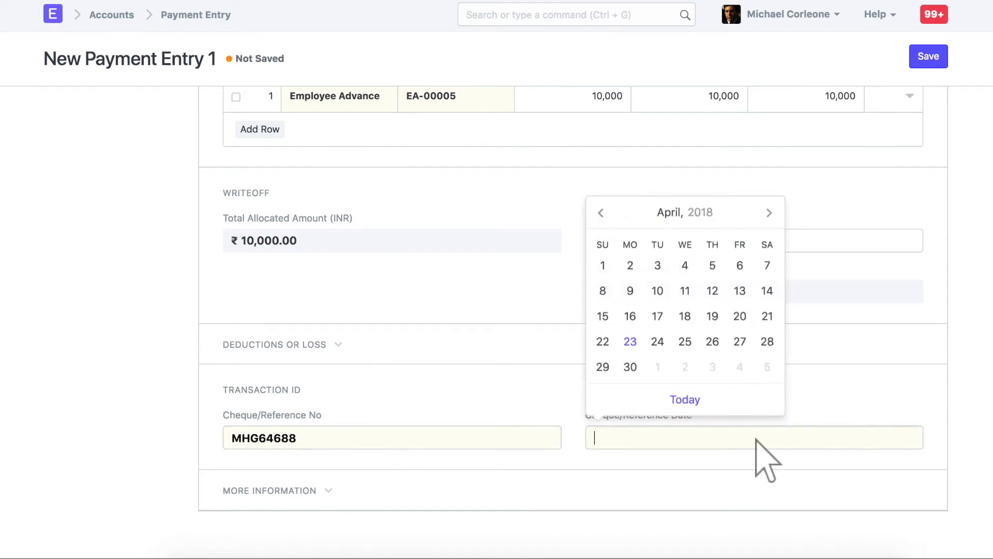
text(23-04-2018)
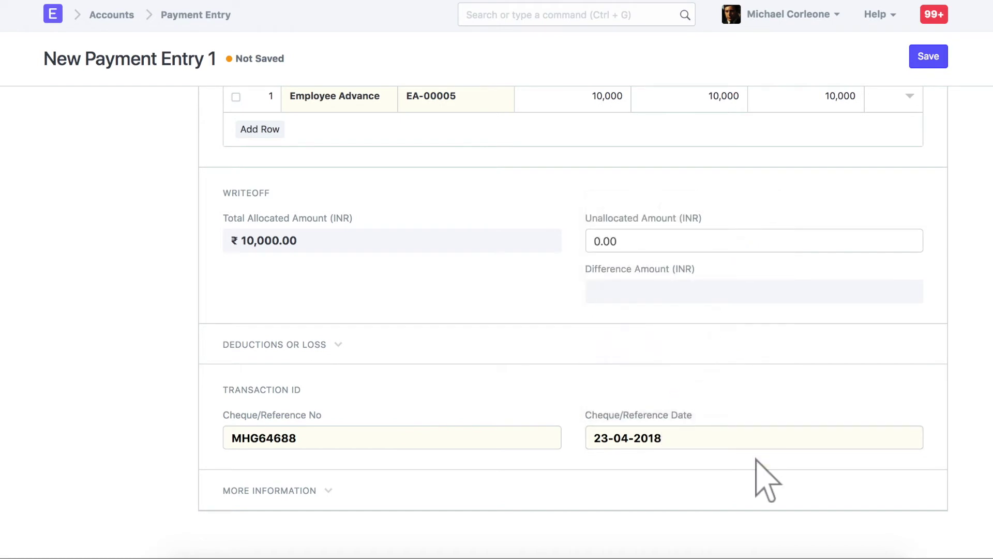
Step: Save and submit the payment entry
click(930, 58)
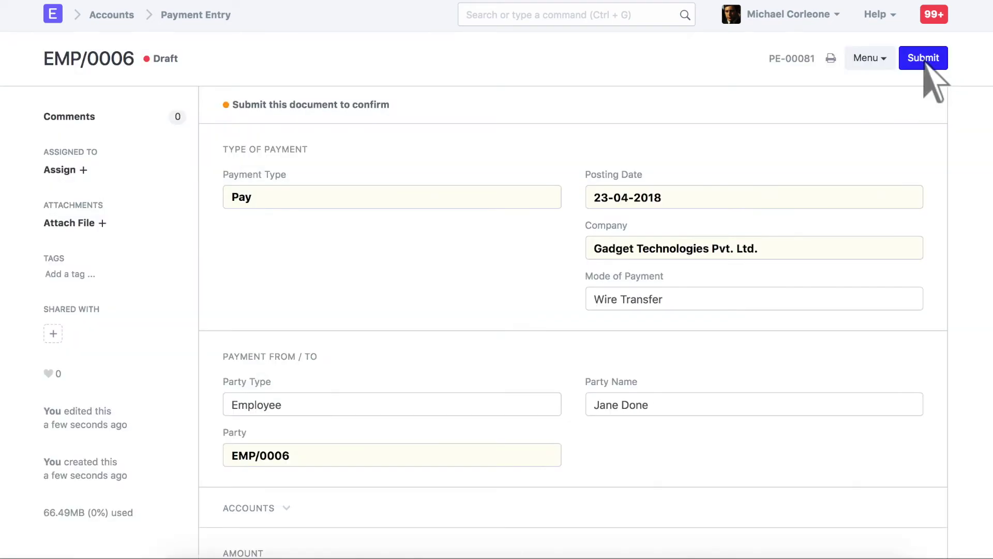
click(926, 60)
click(705, 45)
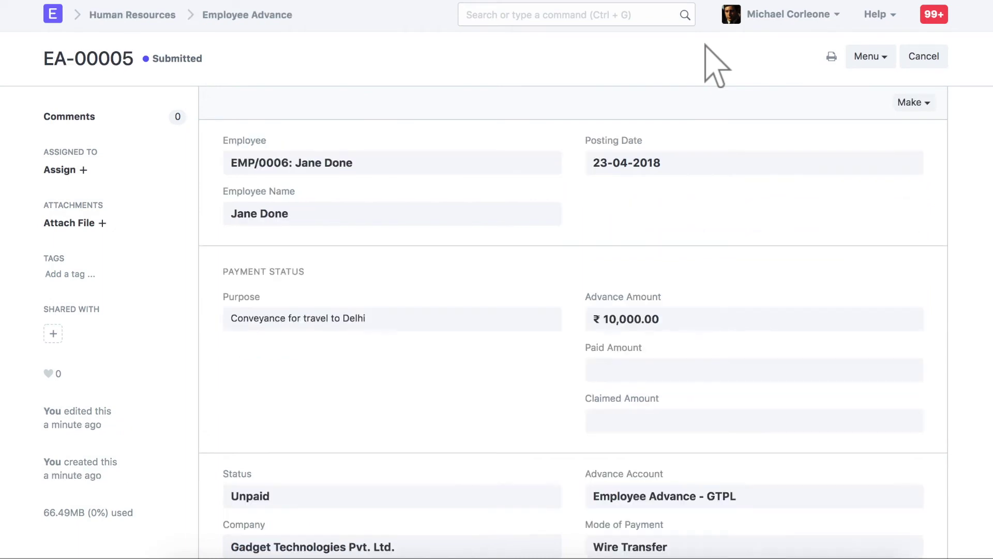
Step: Reload EA-00005 to confirm it is Paid with ₹10,000.00, then search for expense claims
click(872, 58)
click(818, 233)
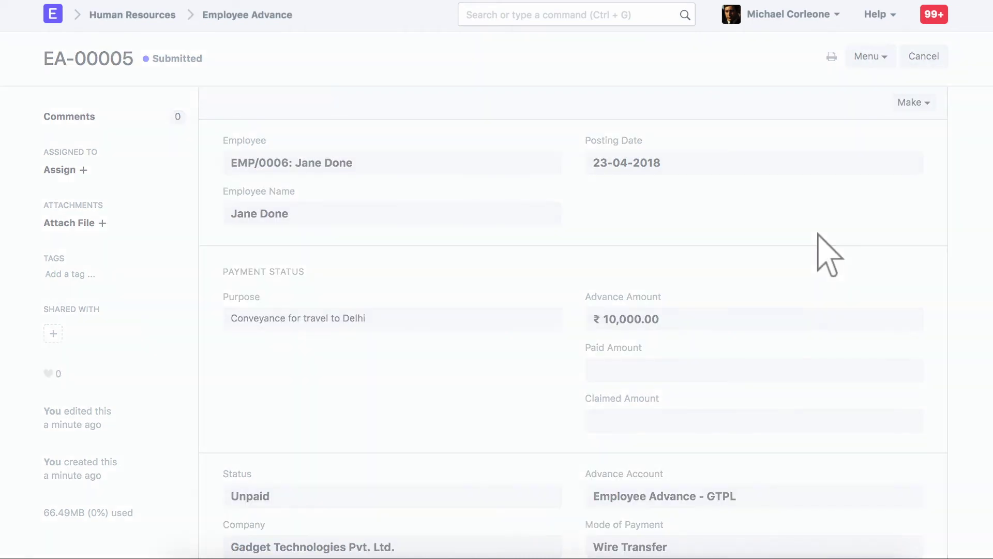
scroll(825, 251, down, 3)
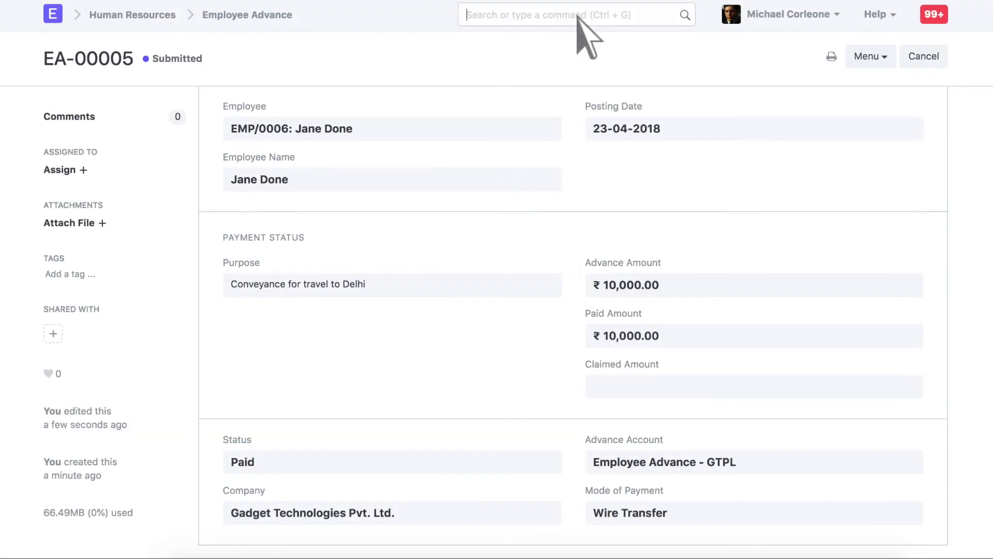
click(578, 15)
text(expense cla)
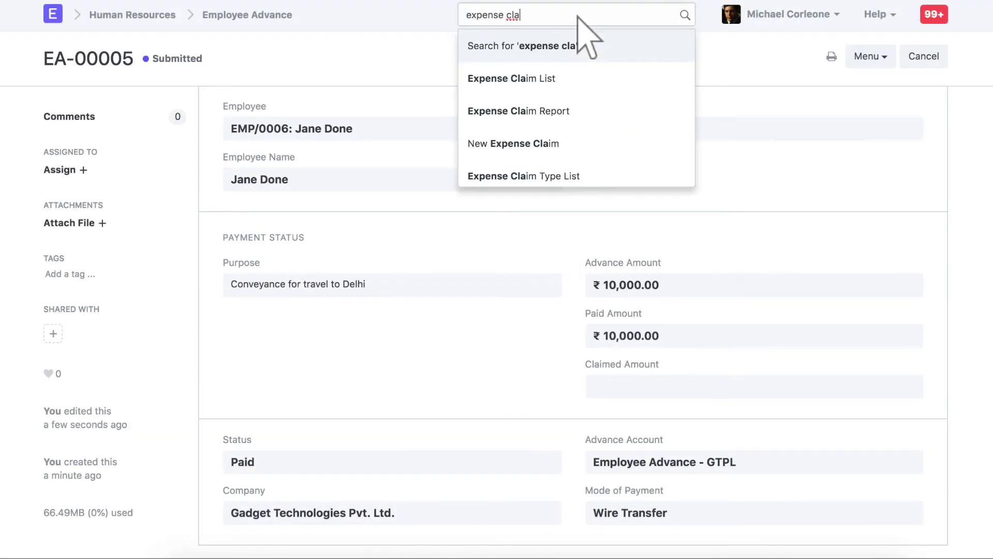
Step: Open the employee's ₹12,000.00 travel expense claim EXP00013 and view its Advance Payments table
click(577, 80)
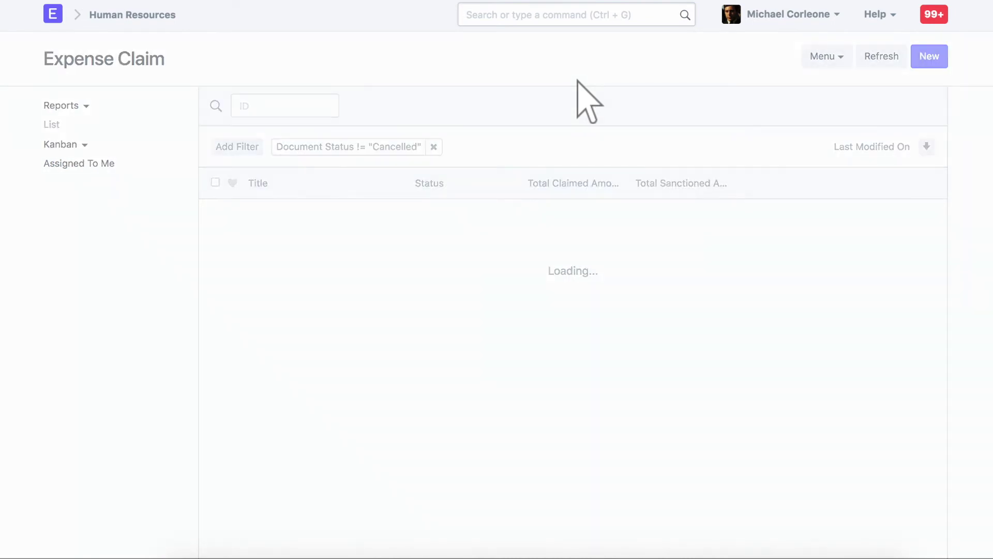
click(275, 217)
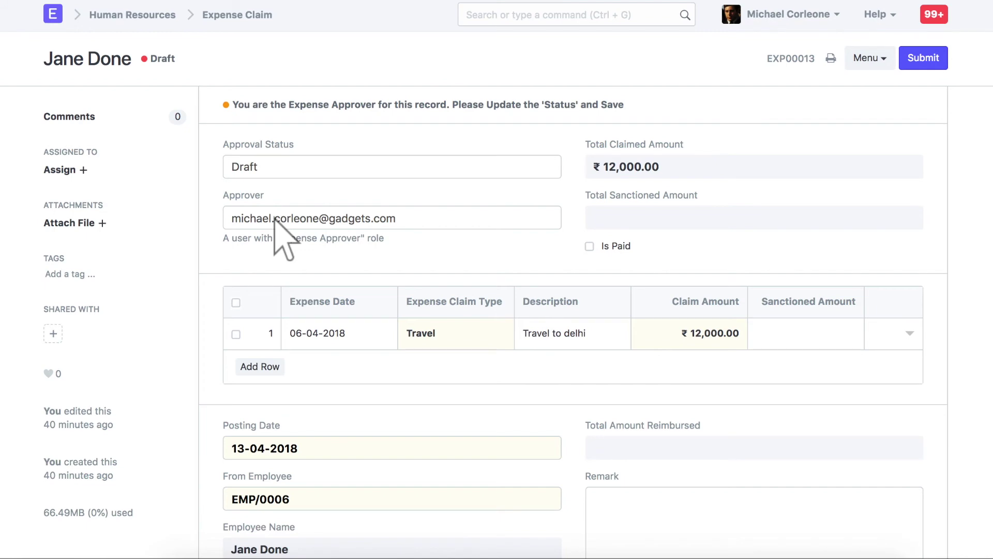
scroll(274, 219, down, 10)
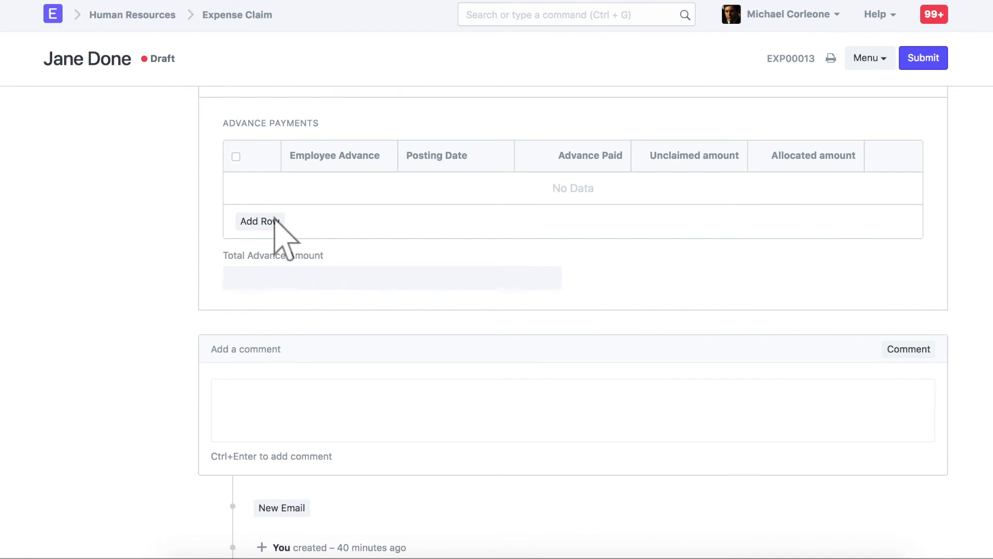
Step: Add advance EA-00005 to the Advance Payments table, allocating ₹10,000.00
click(263, 220)
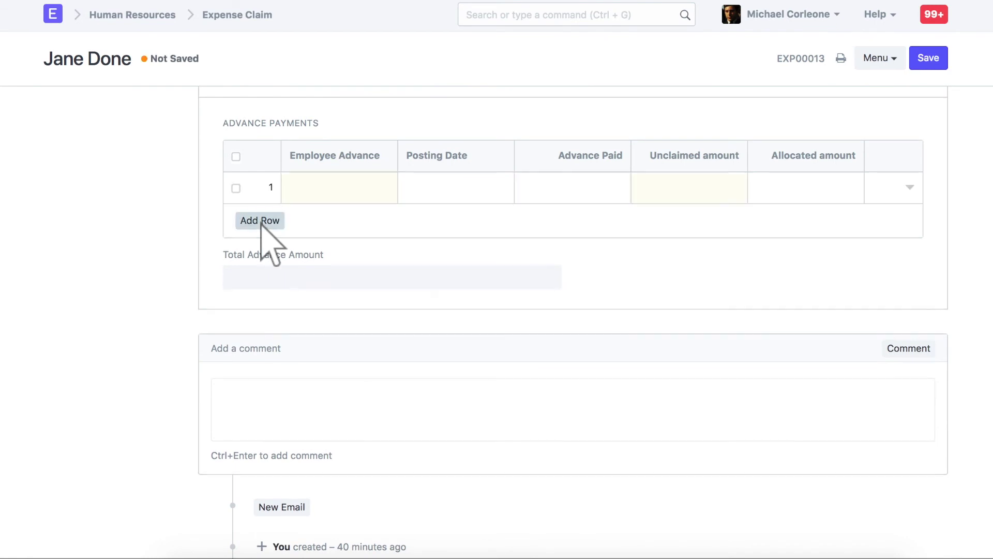
click(908, 186)
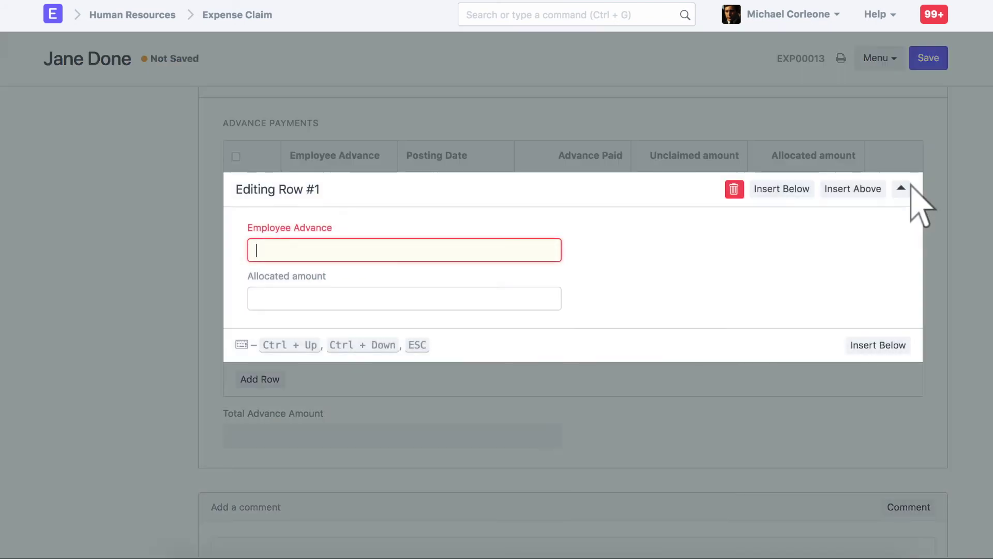
text(ea)
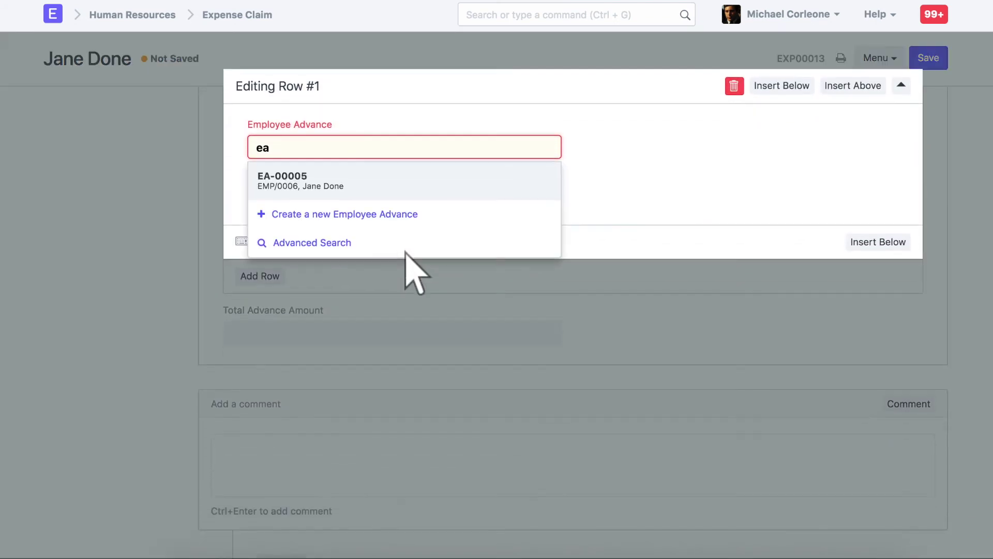
click(405, 182)
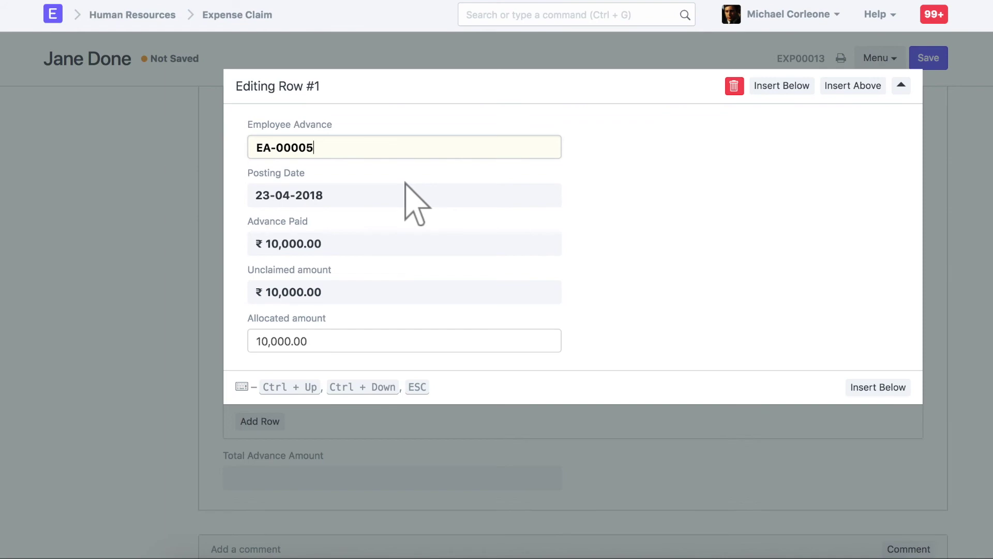
key(Escape)
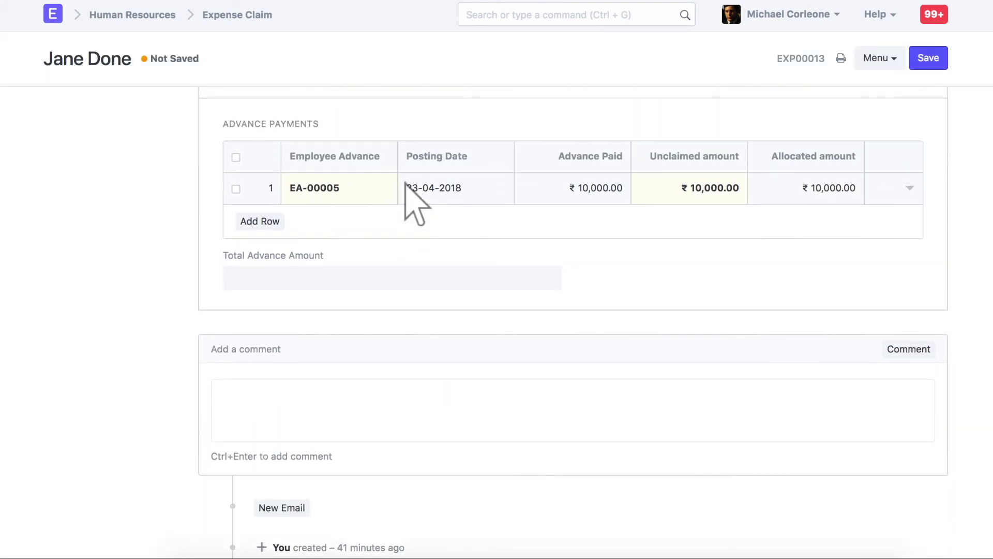
scroll(405, 197, up, 15)
click(393, 167)
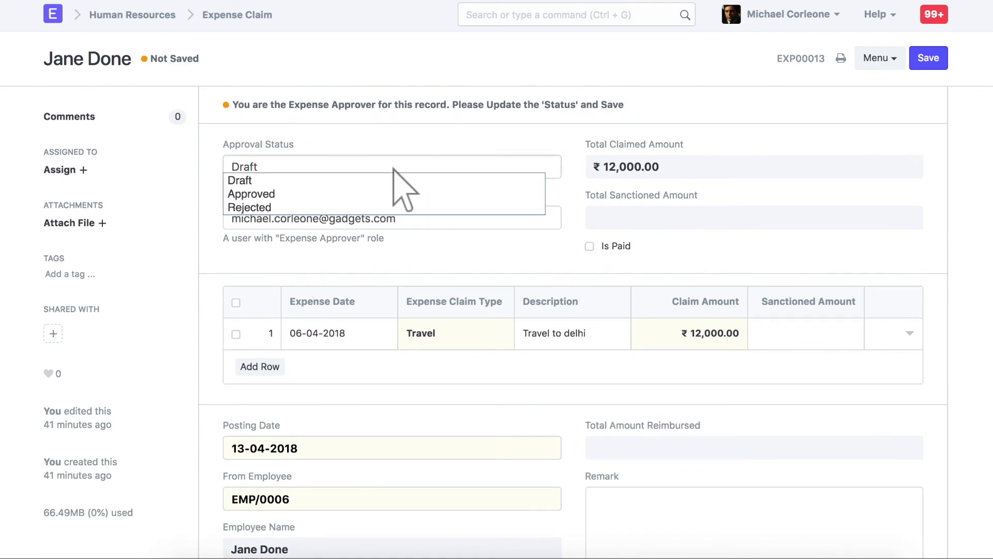
Step: Set approval status to Approved, then save and submit claim EXP00013
click(398, 181)
click(929, 58)
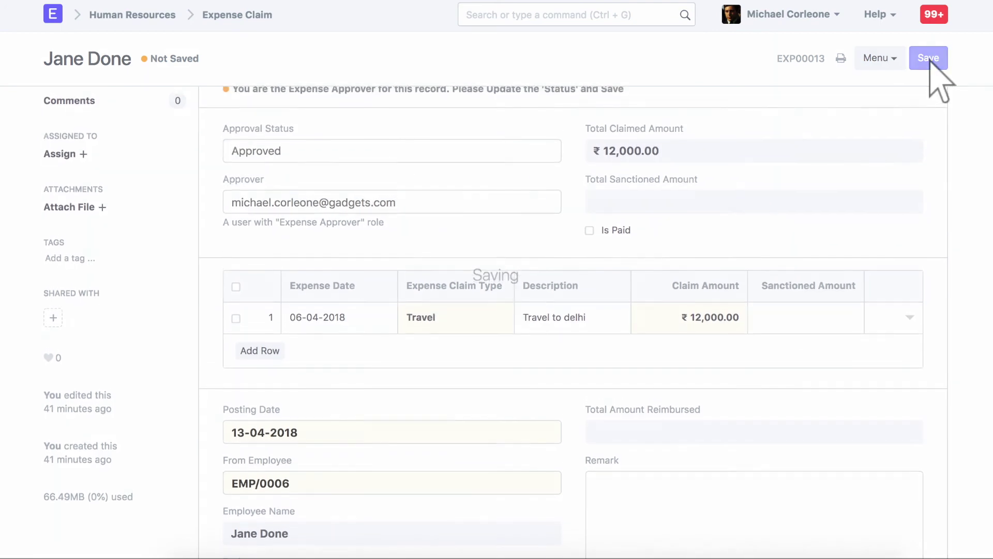
click(930, 58)
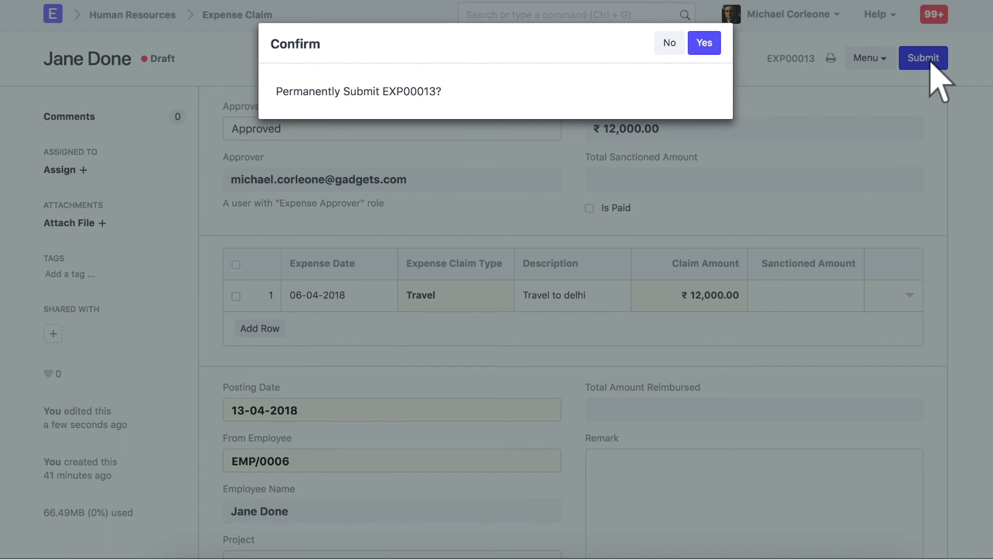
click(705, 44)
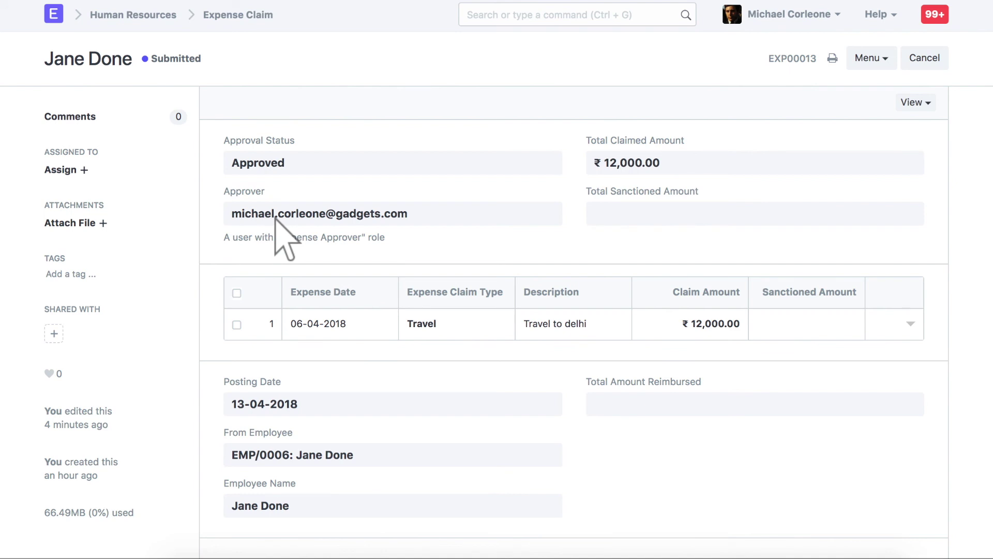
click(578, 15)
Step: Reopen EA-00005 from the Employee Advance list to see Claimed Amount ₹10,000.00
text(employee ad)
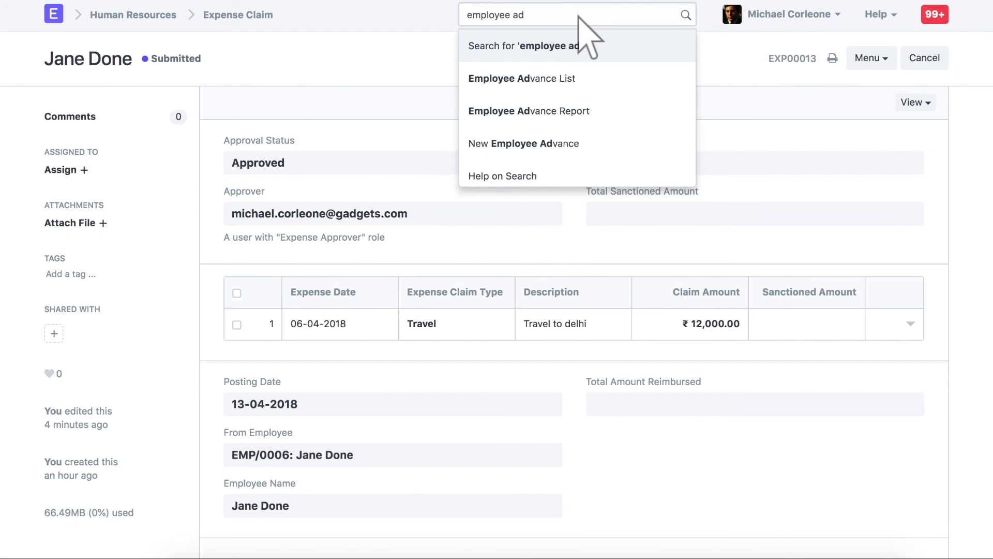
click(578, 79)
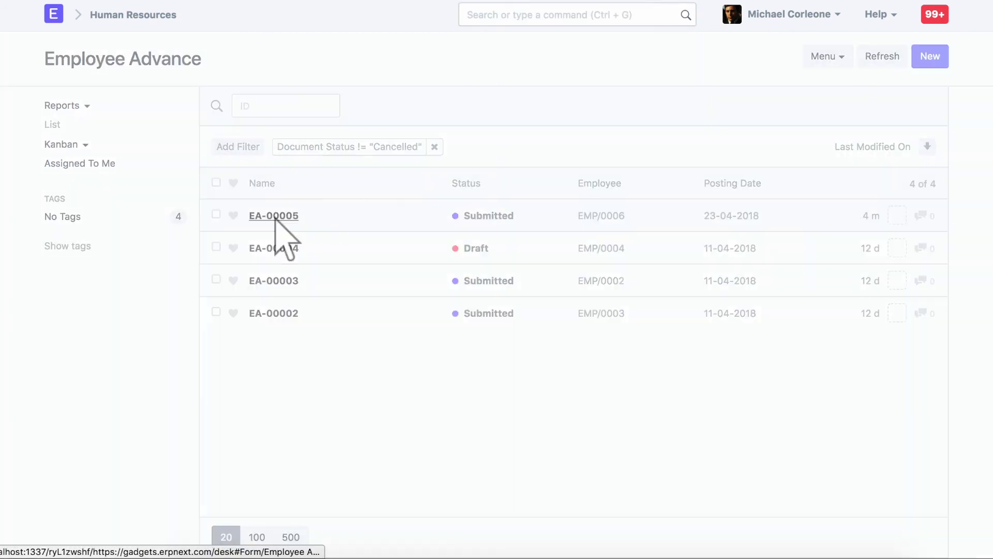
click(274, 217)
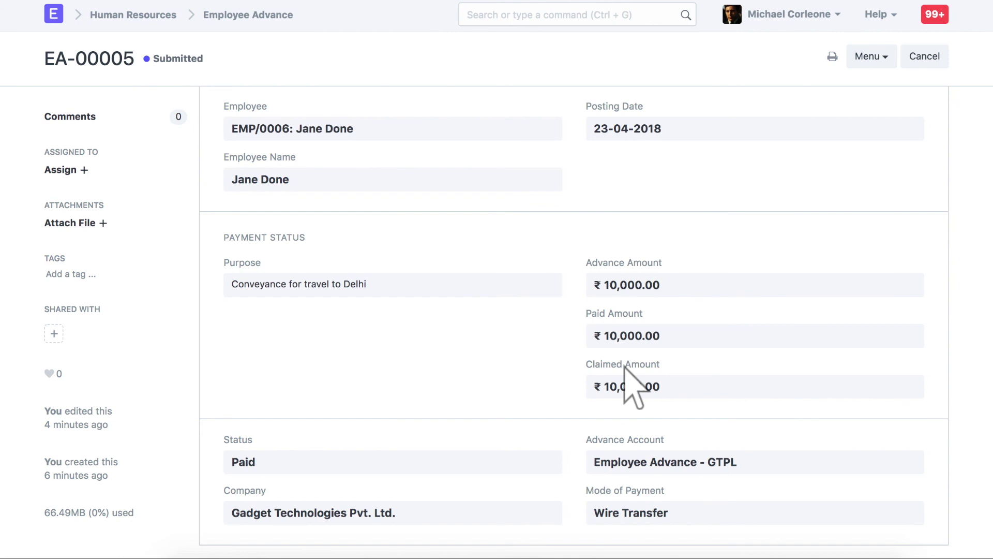